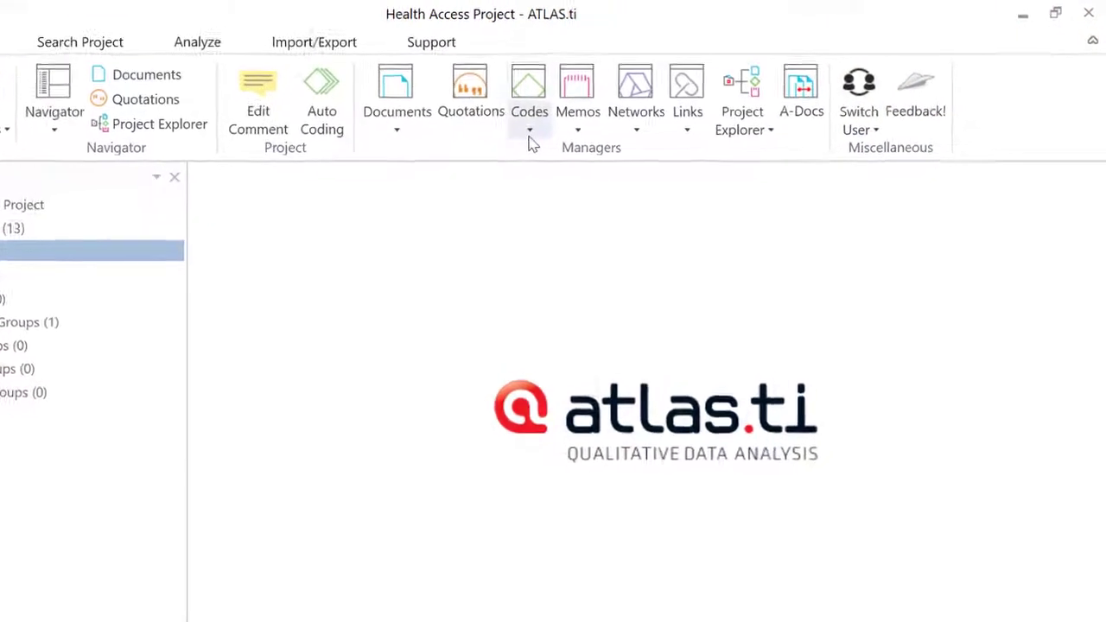
# Open the Code Manager from the Codes dropdown and look through its ten existing codes.
pyautogui.click(531, 141)
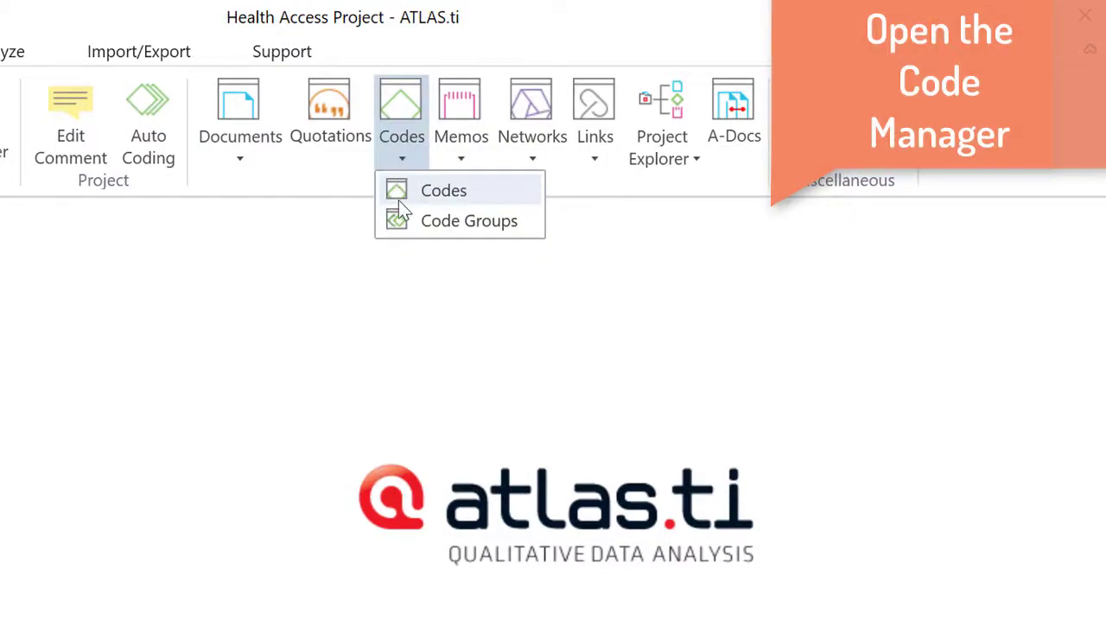
pyautogui.click(398, 199)
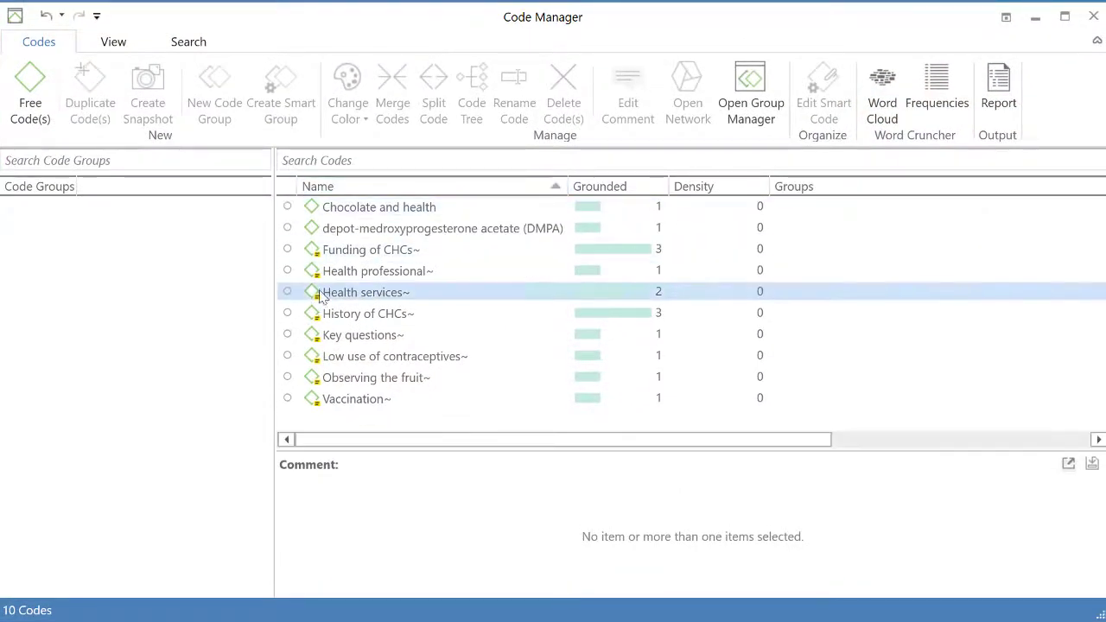
pyautogui.click(356, 391)
pyautogui.click(379, 356)
pyautogui.click(403, 208)
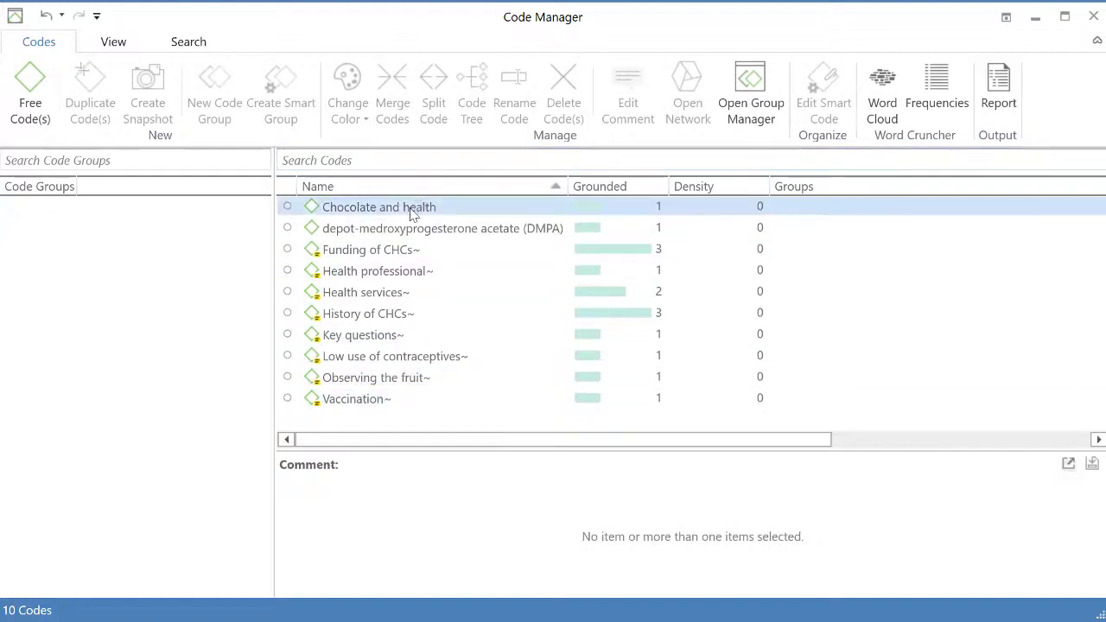
pyautogui.click(402, 229)
pyautogui.click(380, 249)
pyautogui.click(362, 314)
pyautogui.click(354, 356)
pyautogui.click(345, 378)
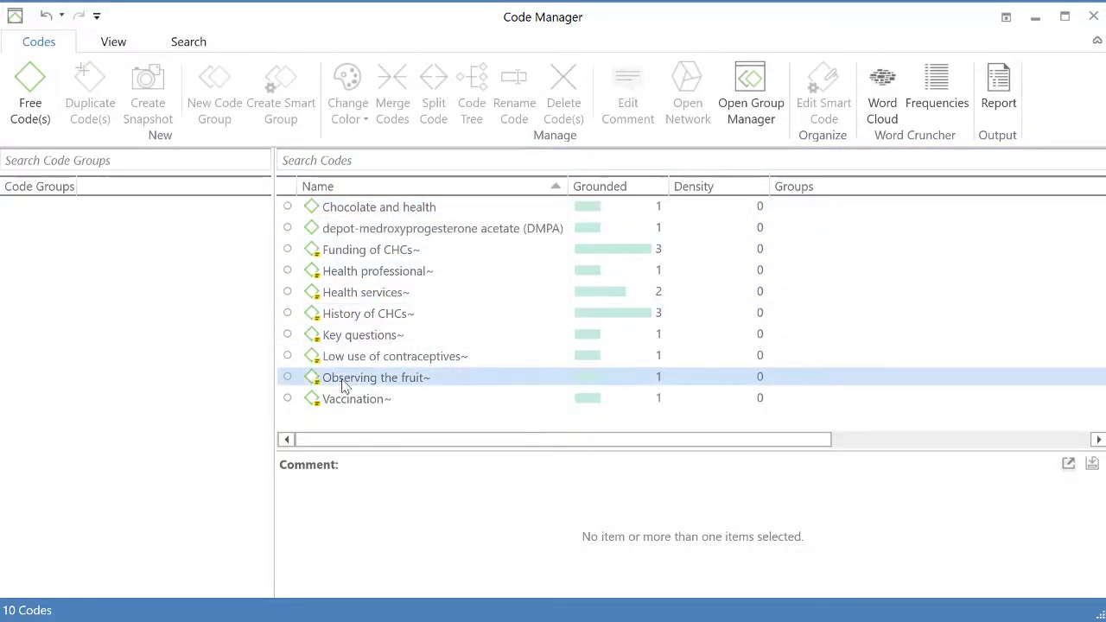
pyautogui.click(182, 373)
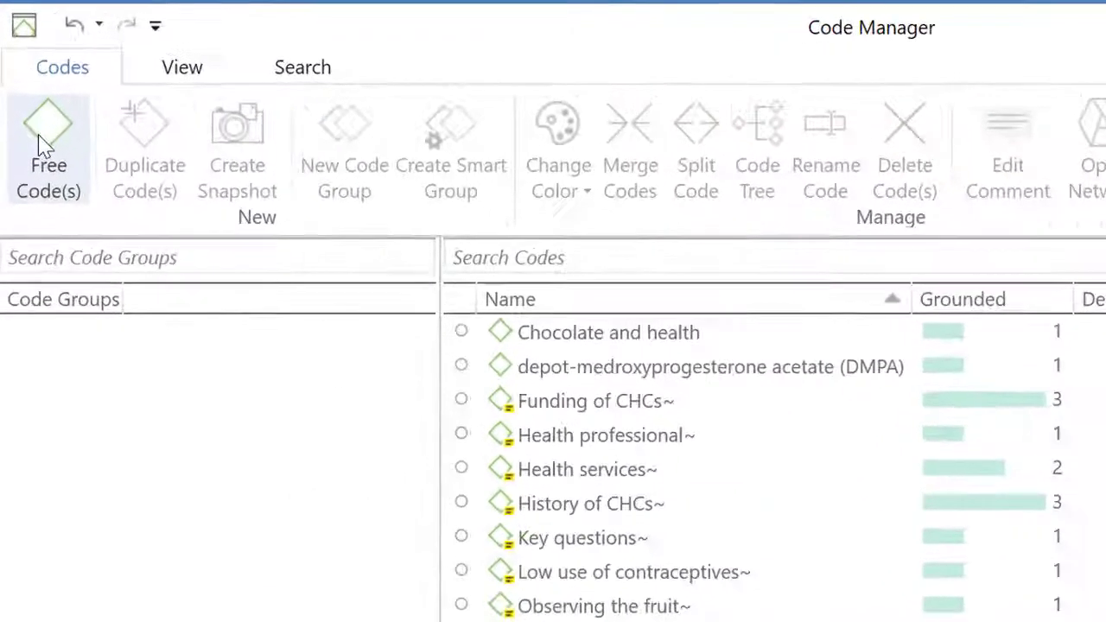
# Start a new free-code list and enter 'Sources of funding' as the first name.
pyautogui.click(45, 147)
pyautogui.moveTo(433, 194); pyautogui.dragTo(528, 233)
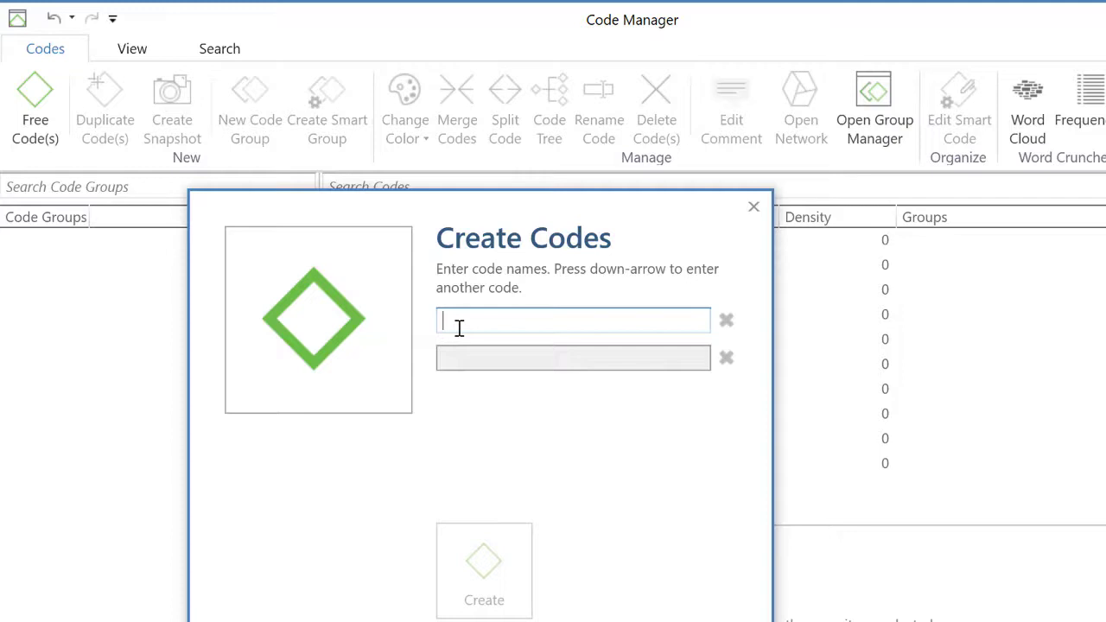
pyautogui.write('Sl')
pyautogui.write('urces')
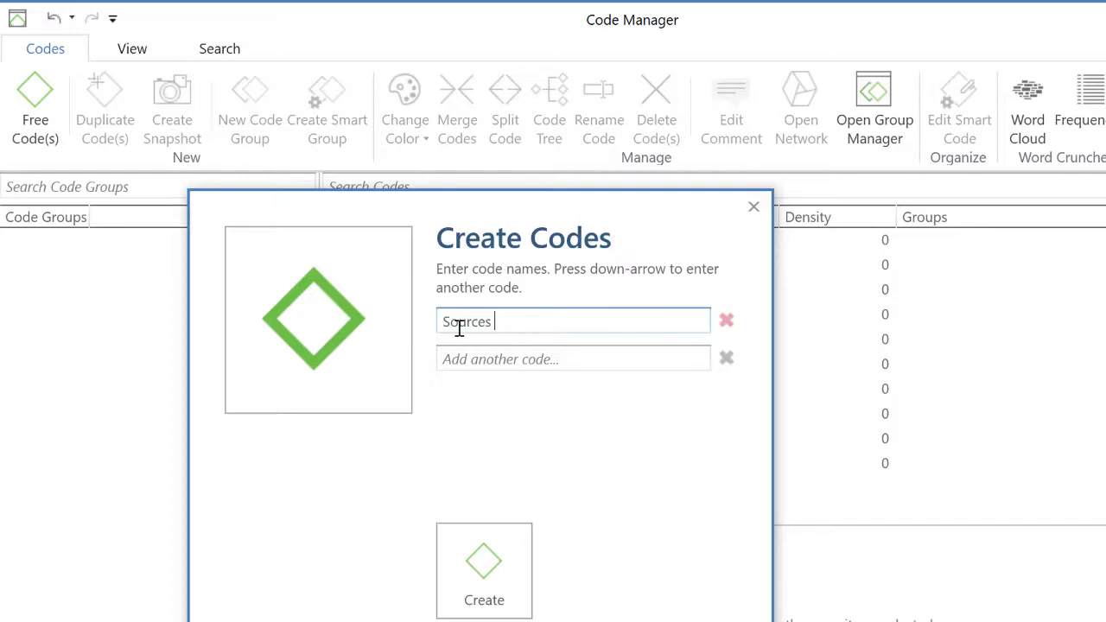
pyautogui.write('of funding')
pyautogui.press('Down')
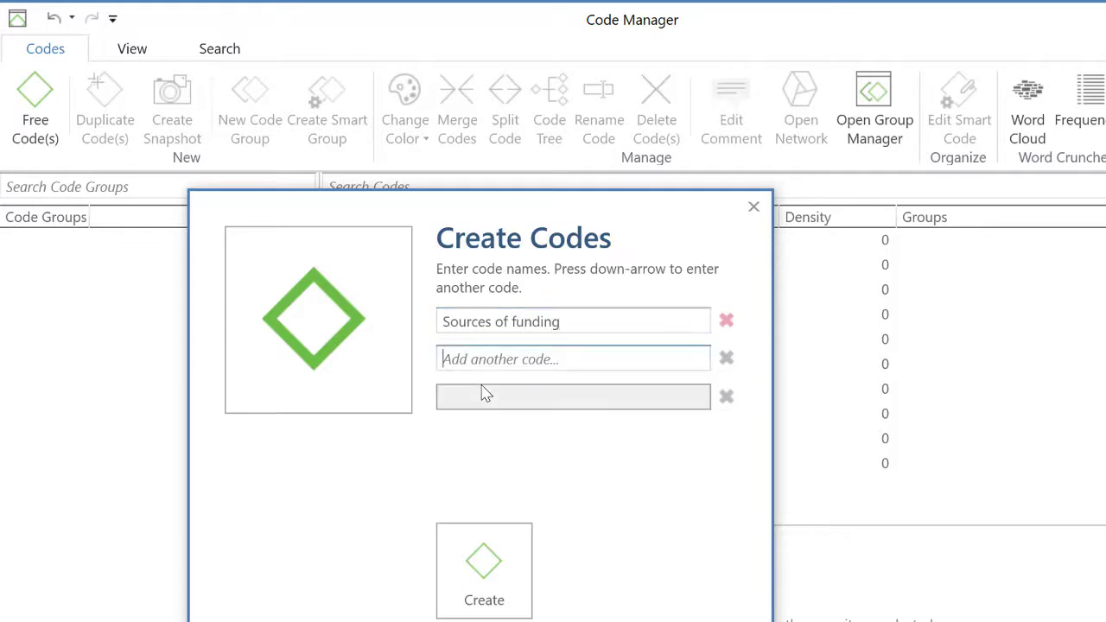
# Add 'Challenges of funding' and 'Strategies for funding' rows, then create all three codes.
pyautogui.write('Challe')
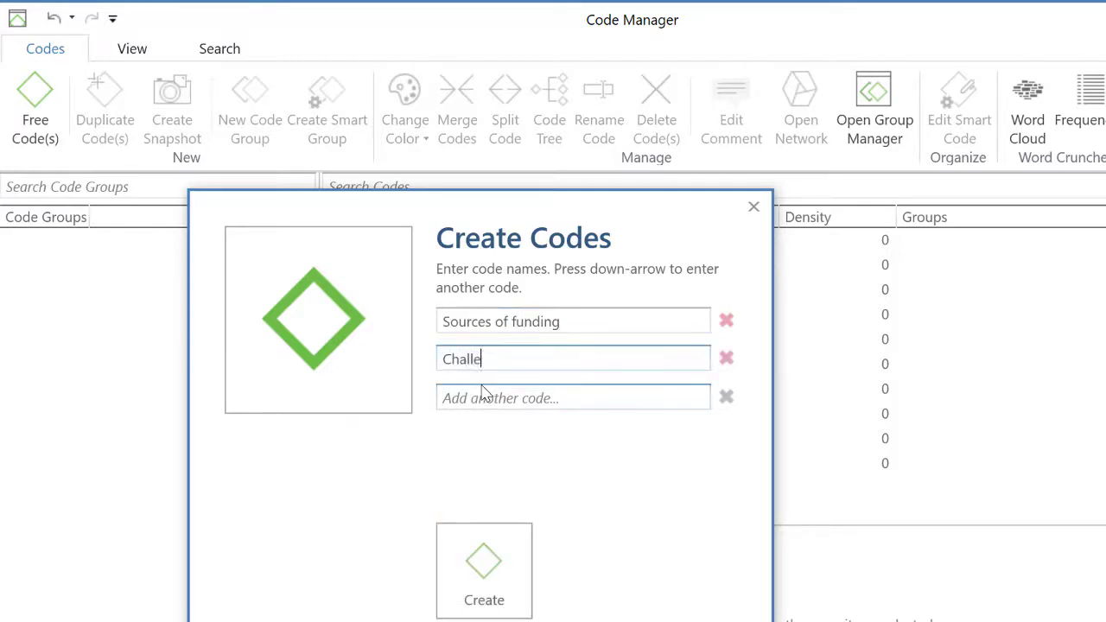
pyautogui.write('nges of funding')
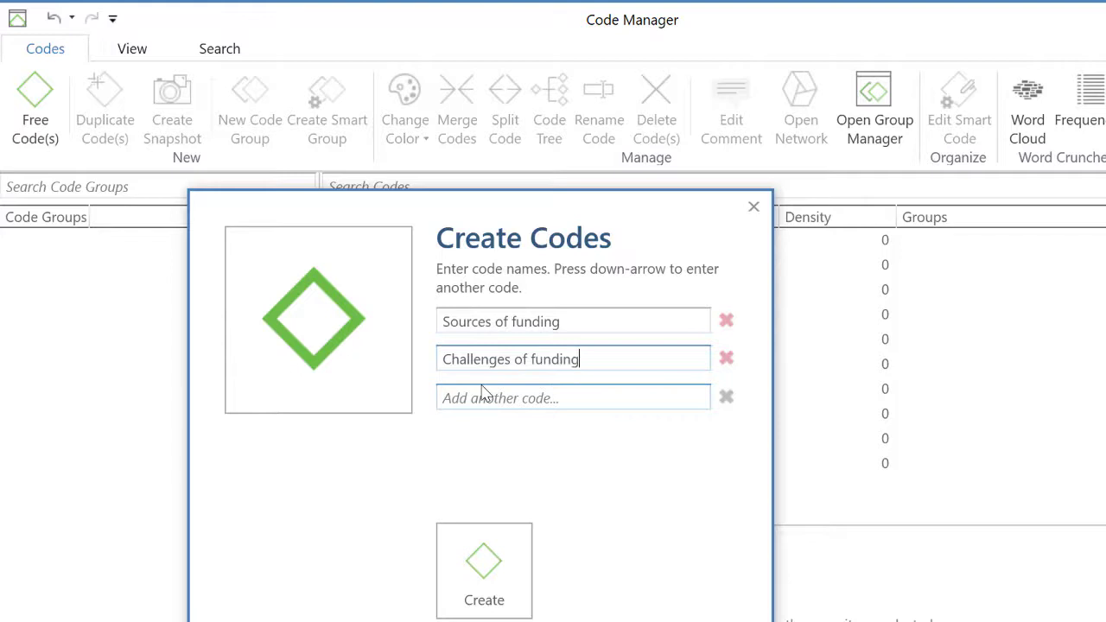
pyautogui.click(483, 396)
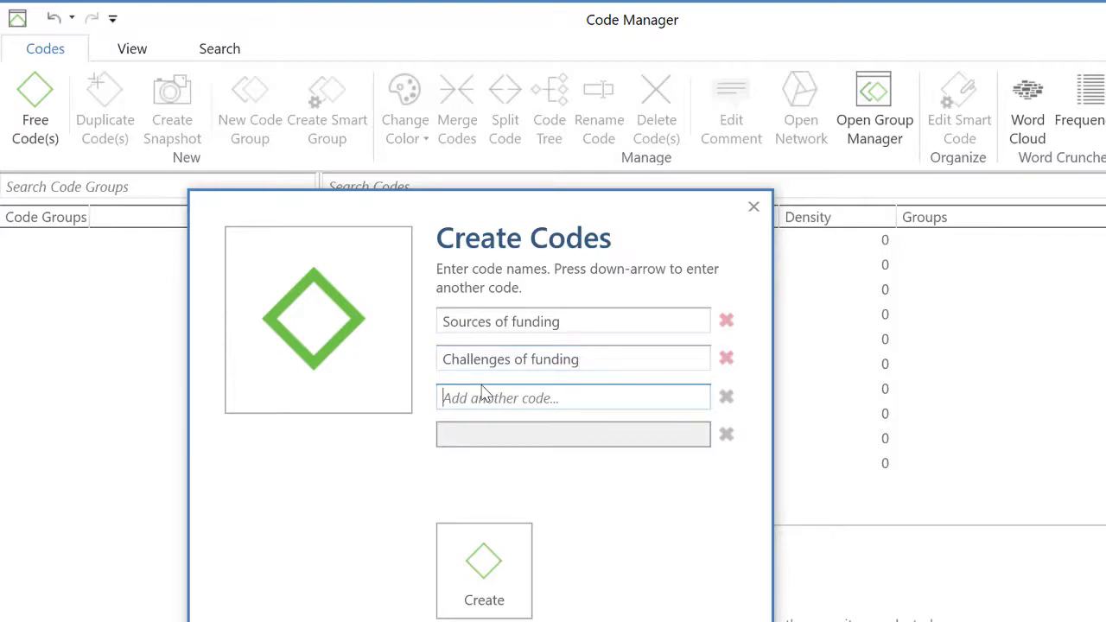
pyautogui.write('O')
pyautogui.press('BackSpace')
pyautogui.write('Po')
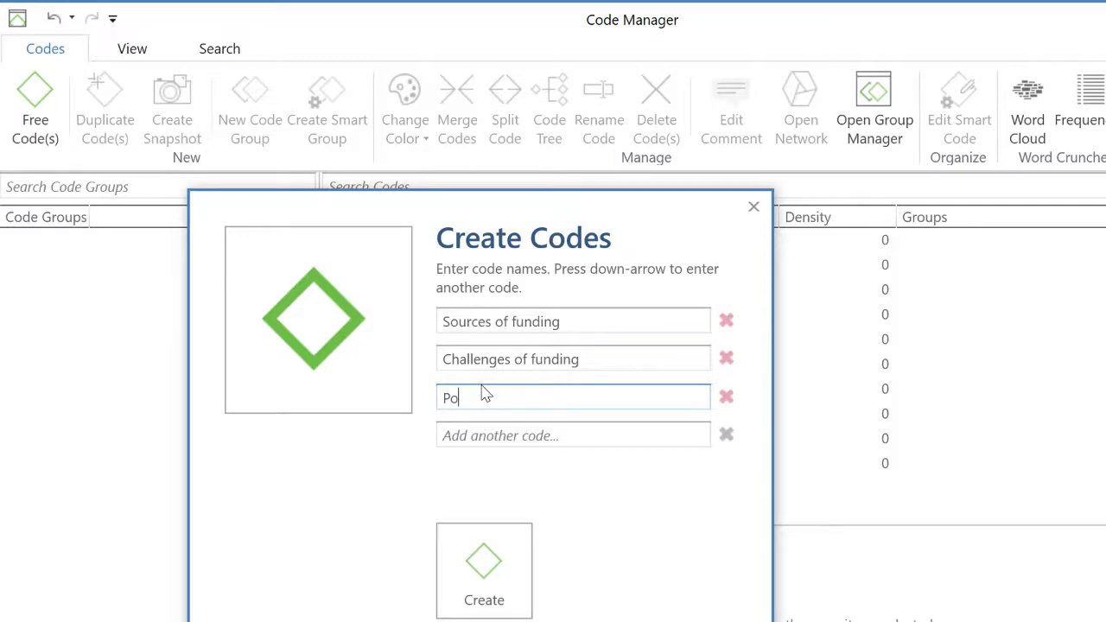
pyautogui.press('BackSpace')
pyautogui.press('BackSpace')
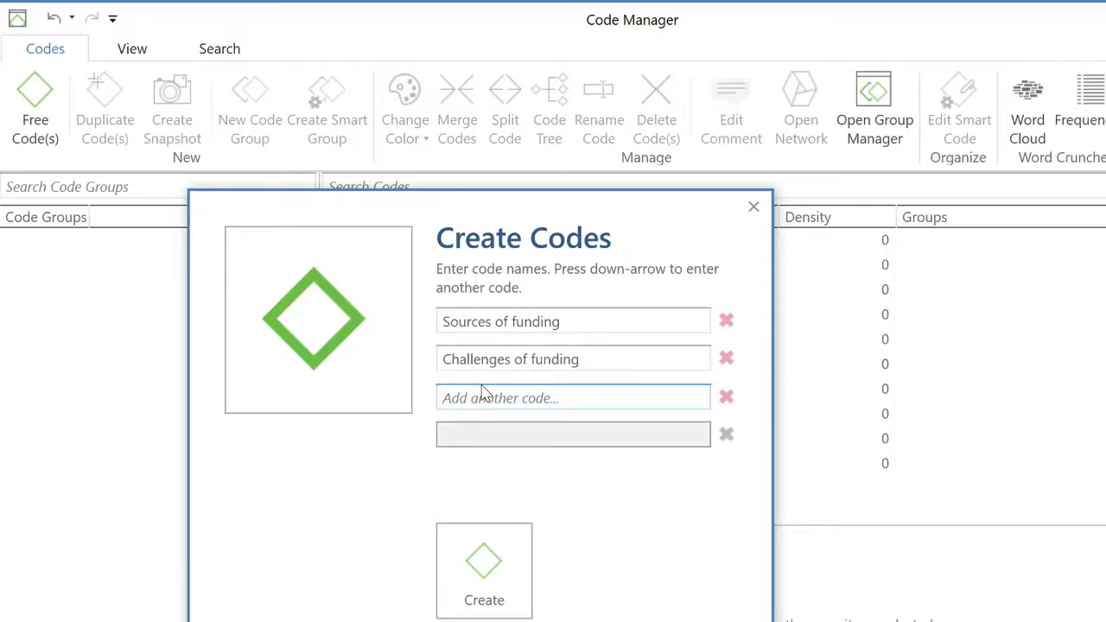
pyautogui.write('Strate')
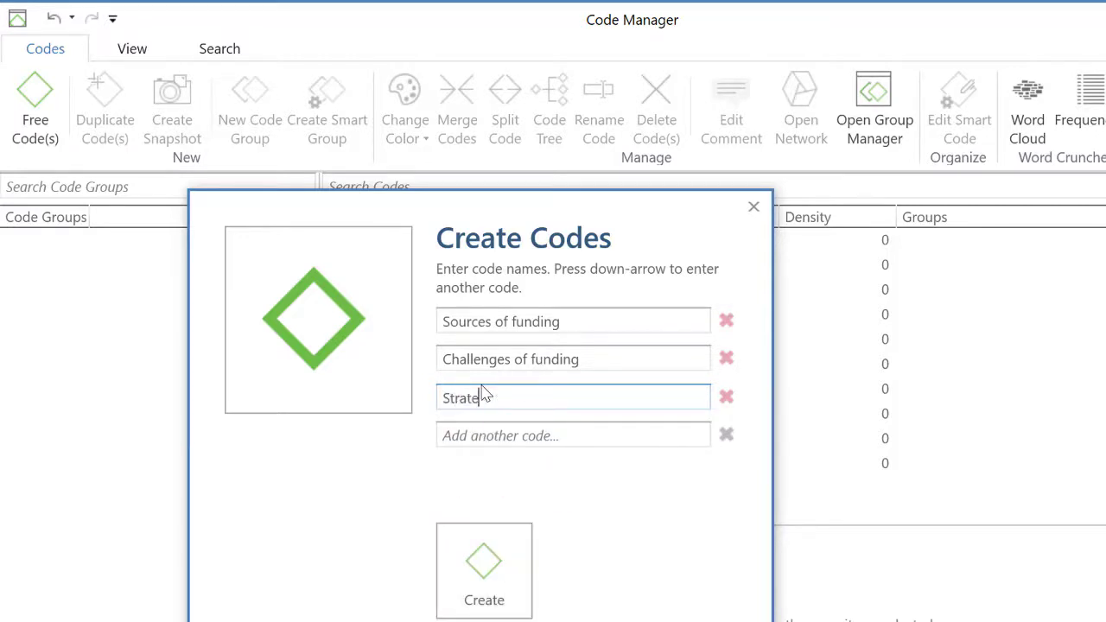
pyautogui.write('gies for funding')
pyautogui.click(485, 570)
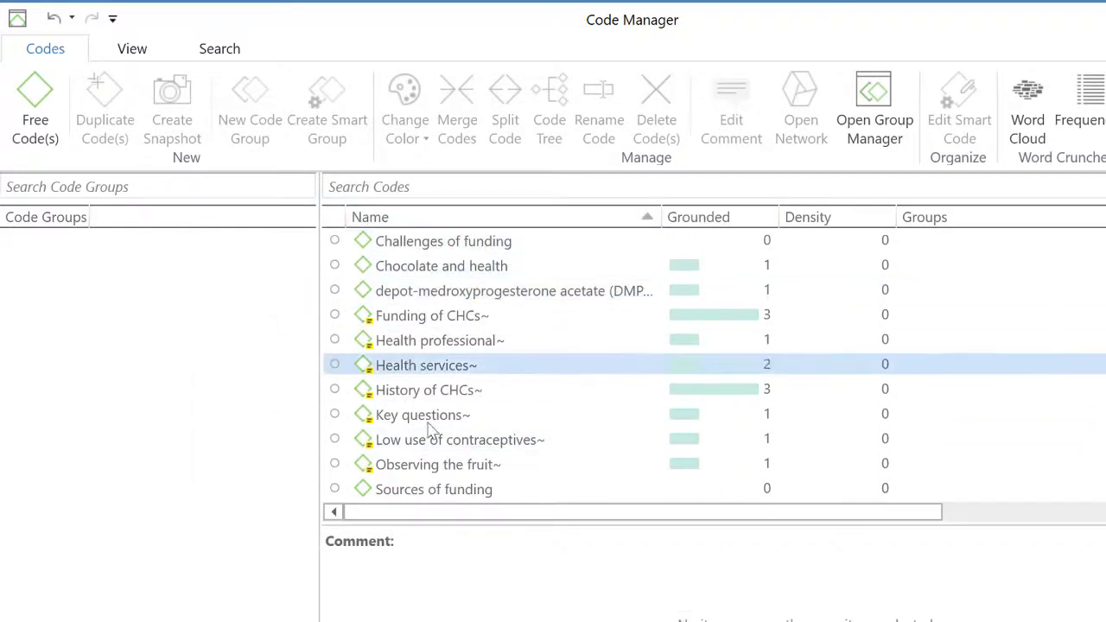
# Give Sources of funding the comment 'Write a definition on the code....'.
pyautogui.click(425, 491)
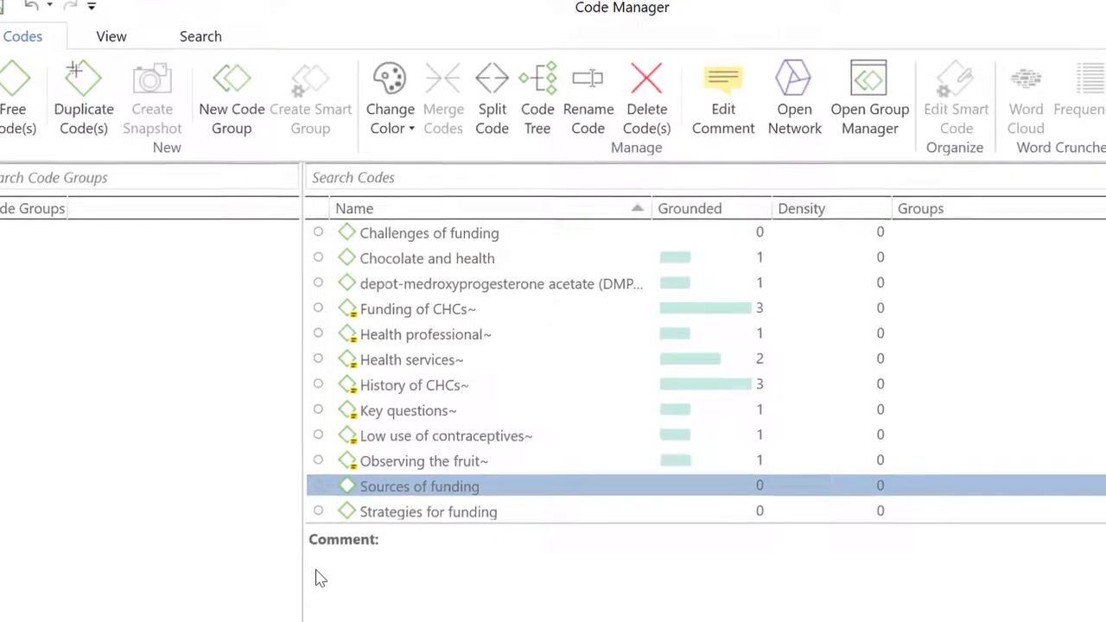
pyautogui.click(386, 568)
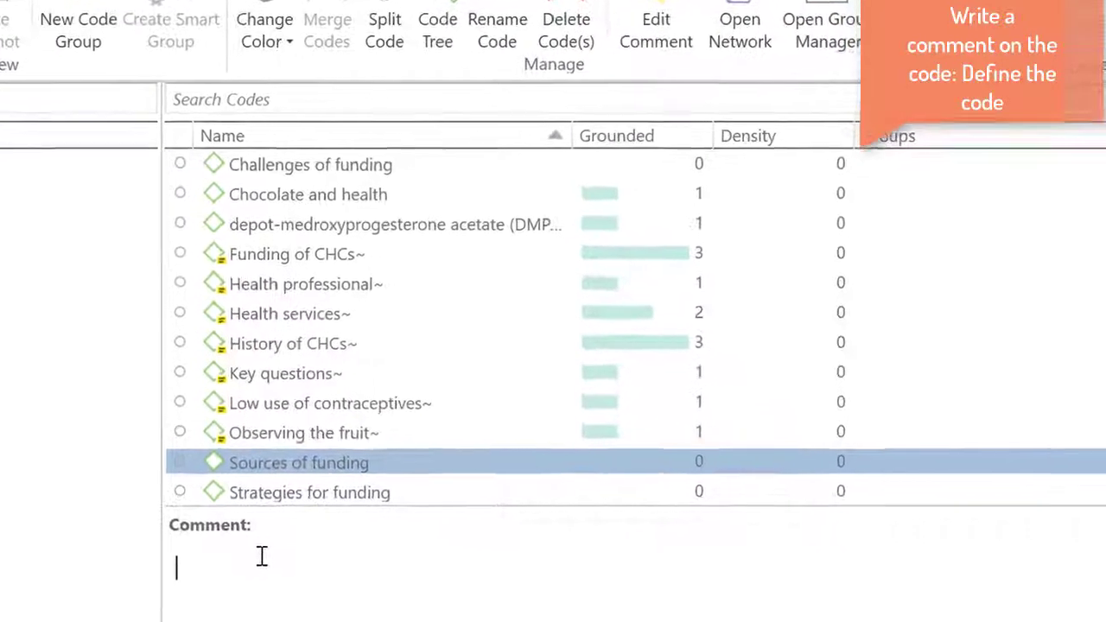
pyautogui.write('Write a defni')
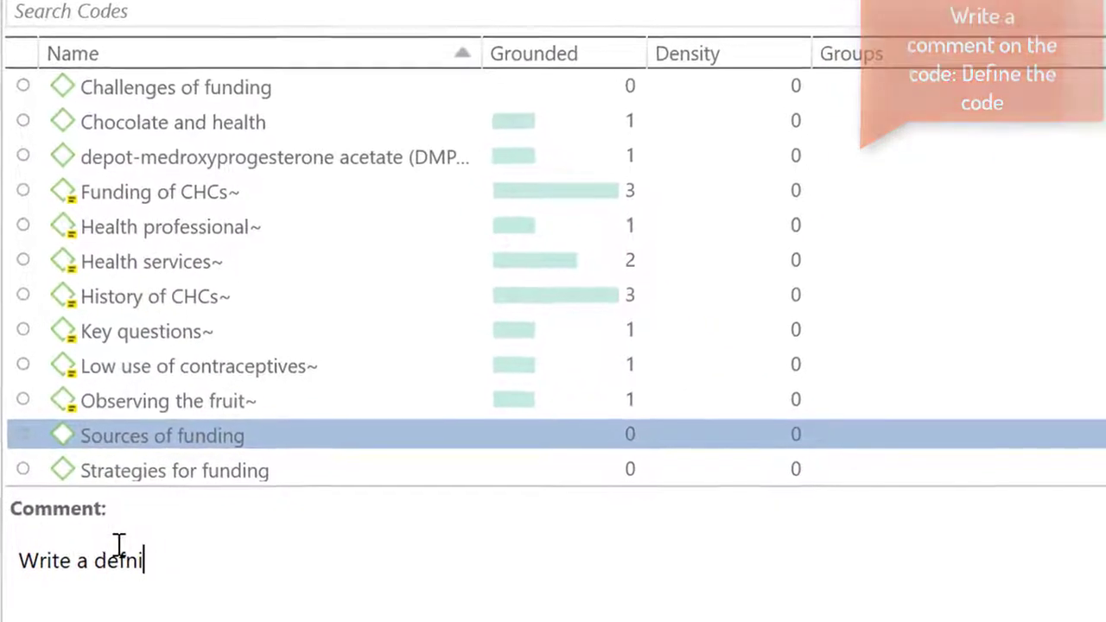
pyautogui.press('BackSpace')
pyautogui.write('initio')
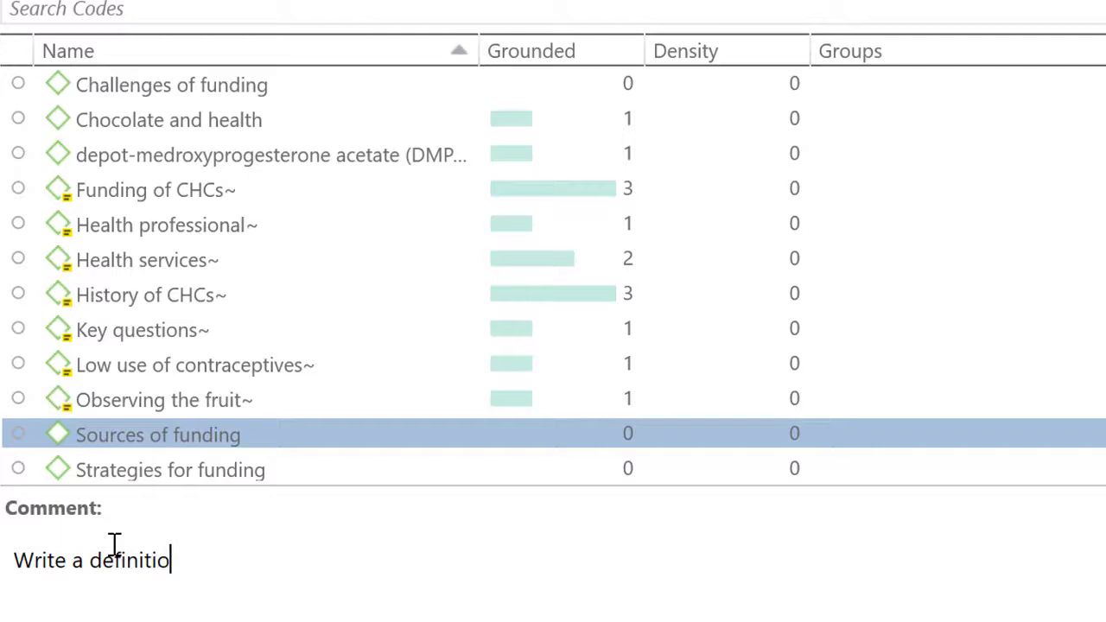
pyautogui.write('n on the code....')
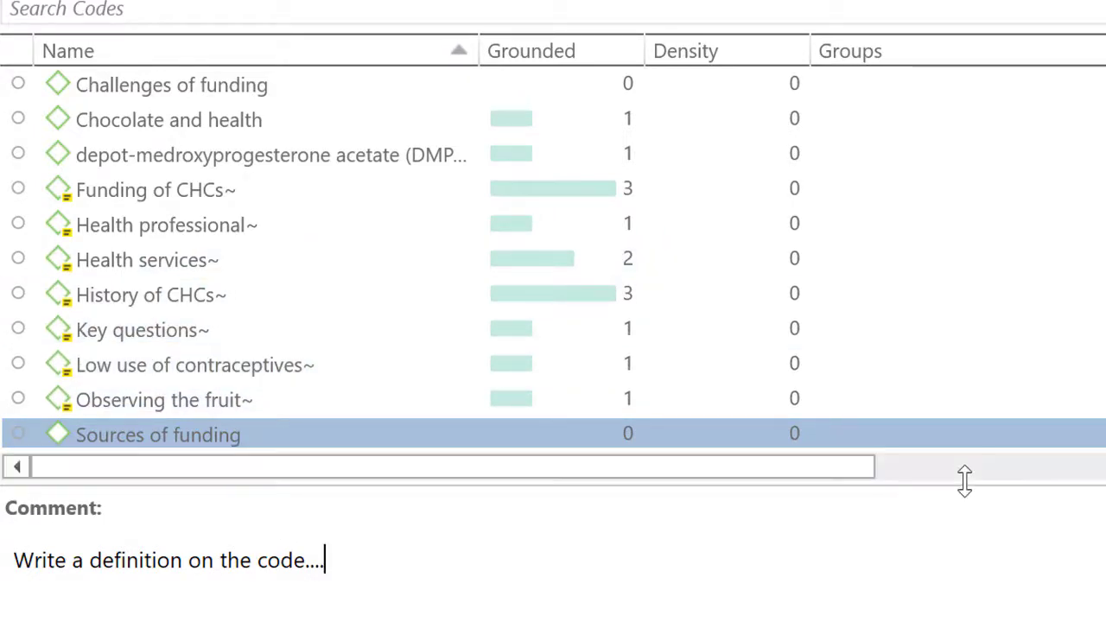
pyautogui.moveTo(970, 494); pyautogui.dragTo(970, 570)
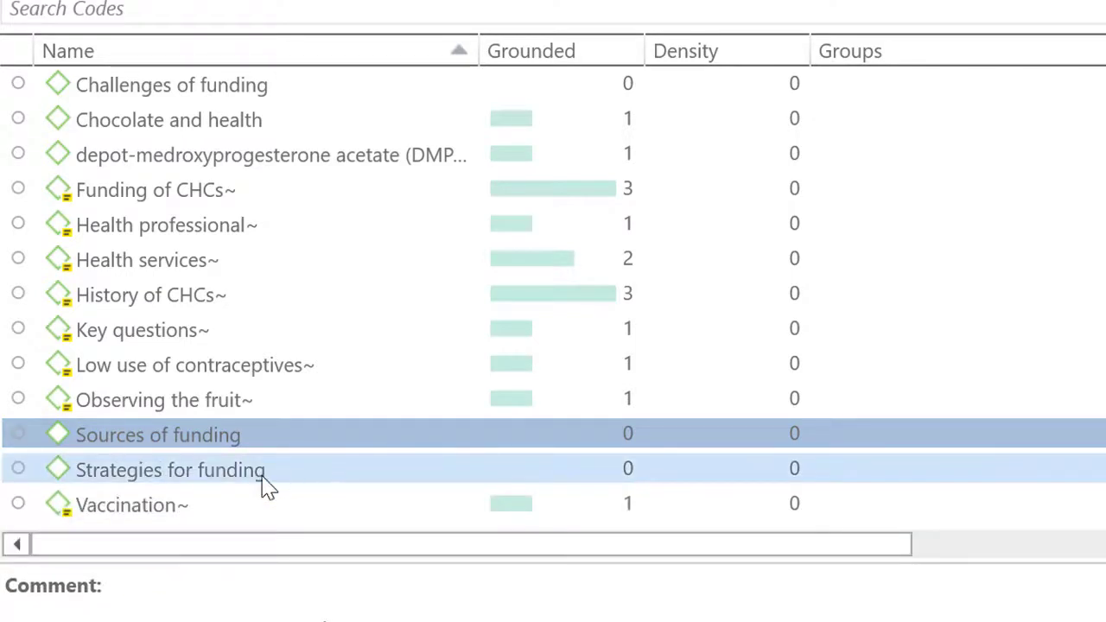
# Give Strategies for funding the comment 'Write a definition of code...' and commit it.
pyautogui.click(261, 475)
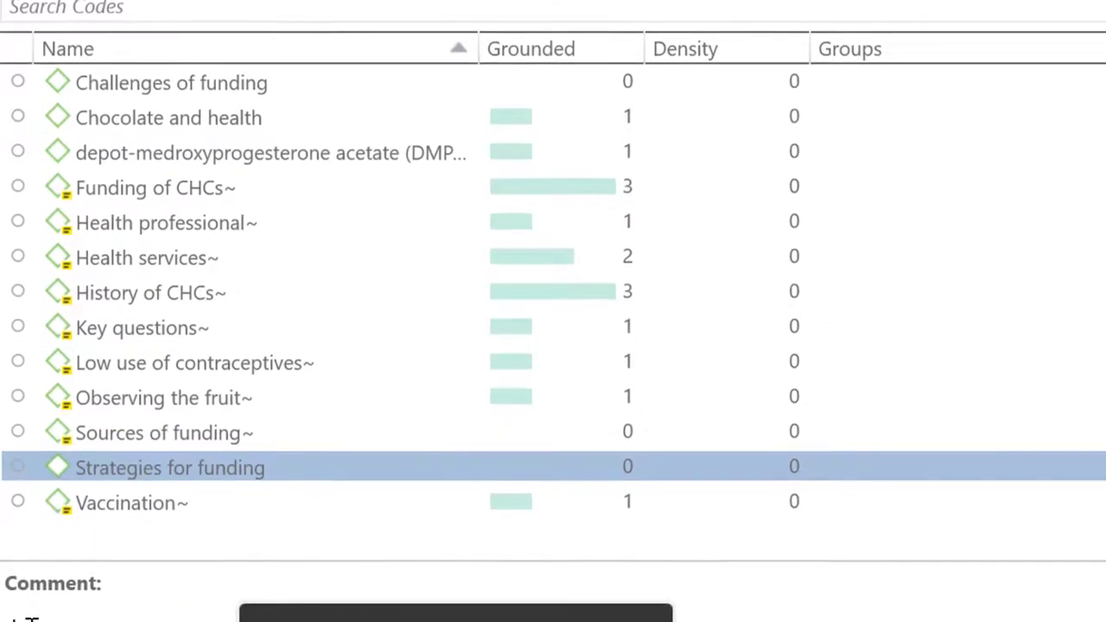
pyautogui.click(35, 618)
pyautogui.write('W')
pyautogui.write('rite a defi')
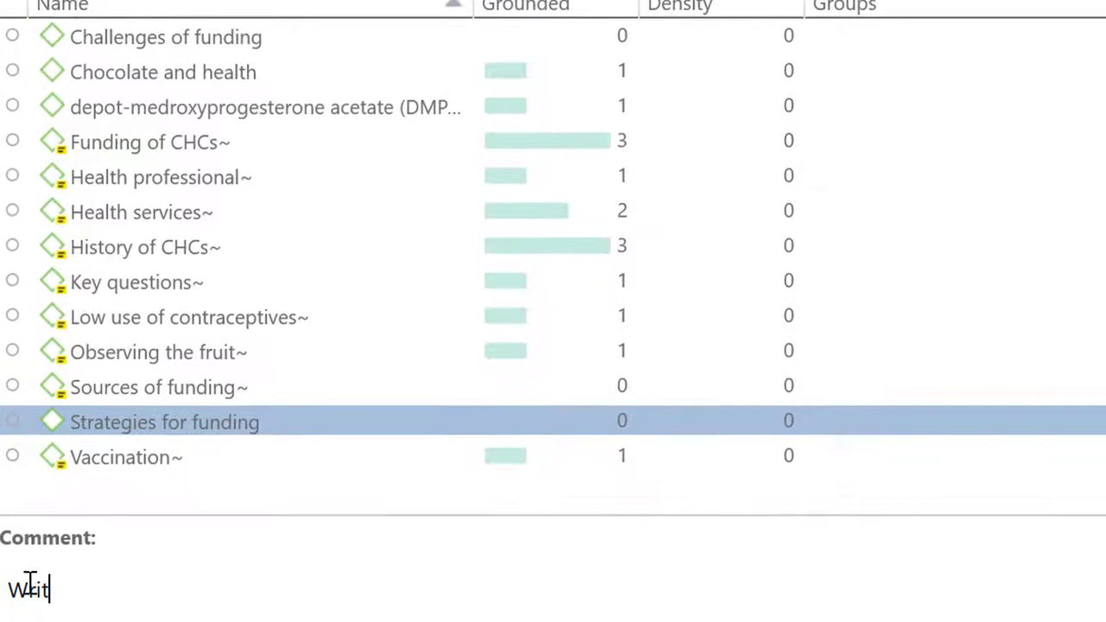
pyautogui.write('nition of ')
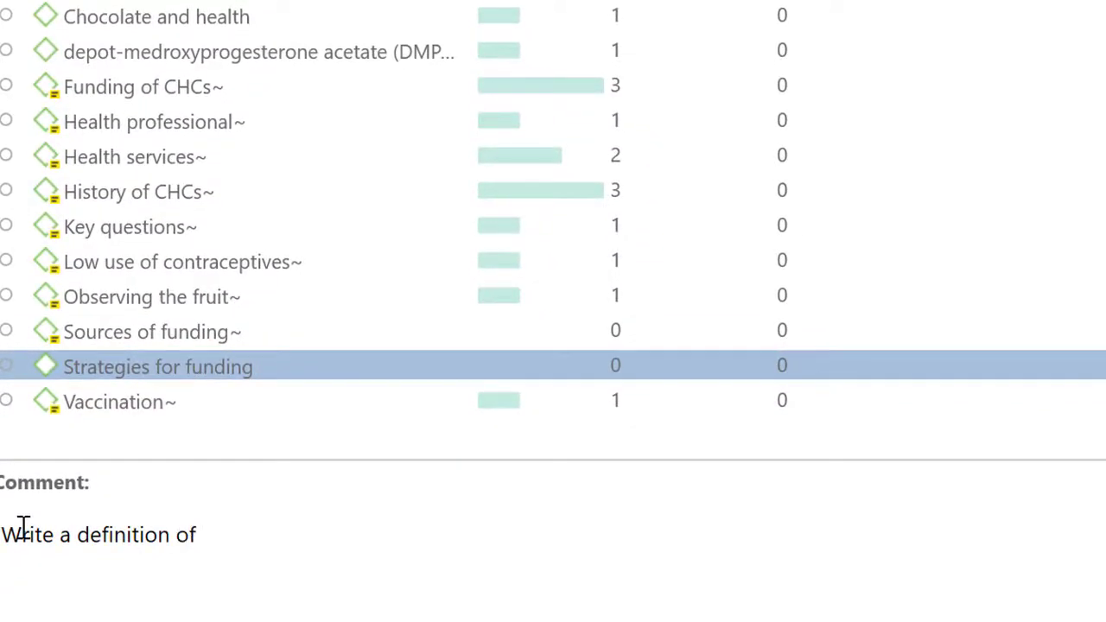
pyautogui.write('code...')
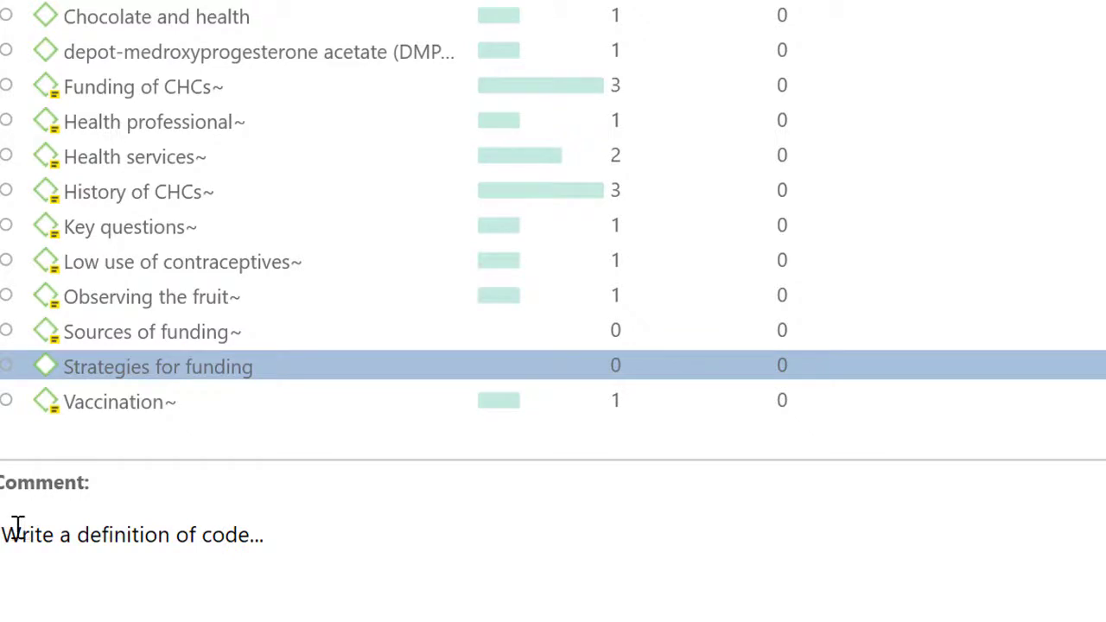
pyautogui.click(87, 336)
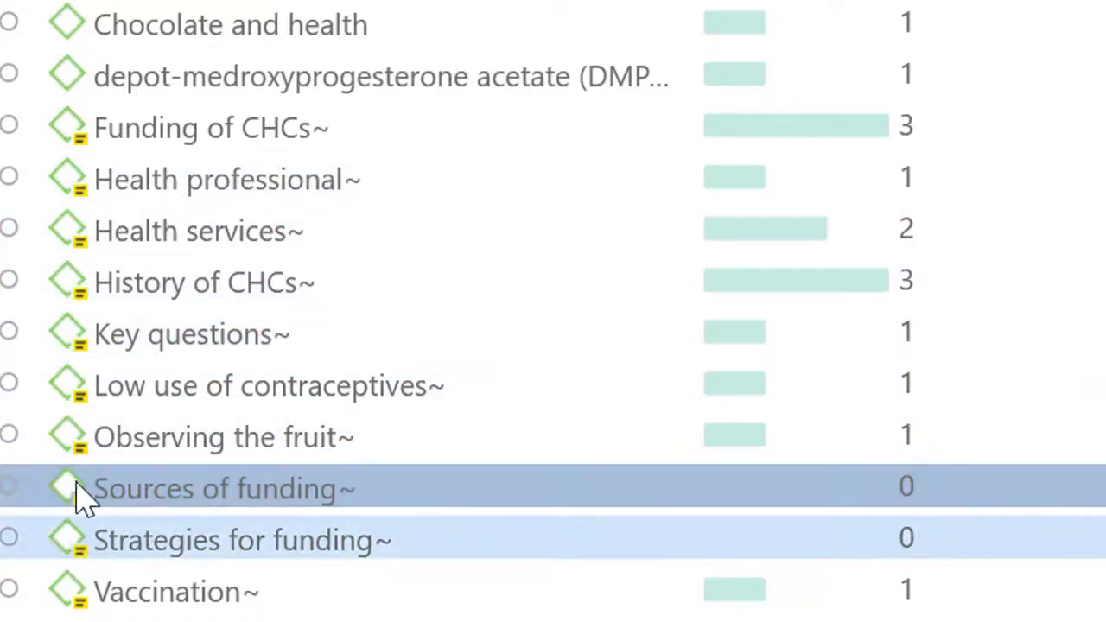
# Select the Chocolate and health and depot-medroxyprogesterone acetate codes, then close the Code Manager.
pyautogui.click(98, 31)
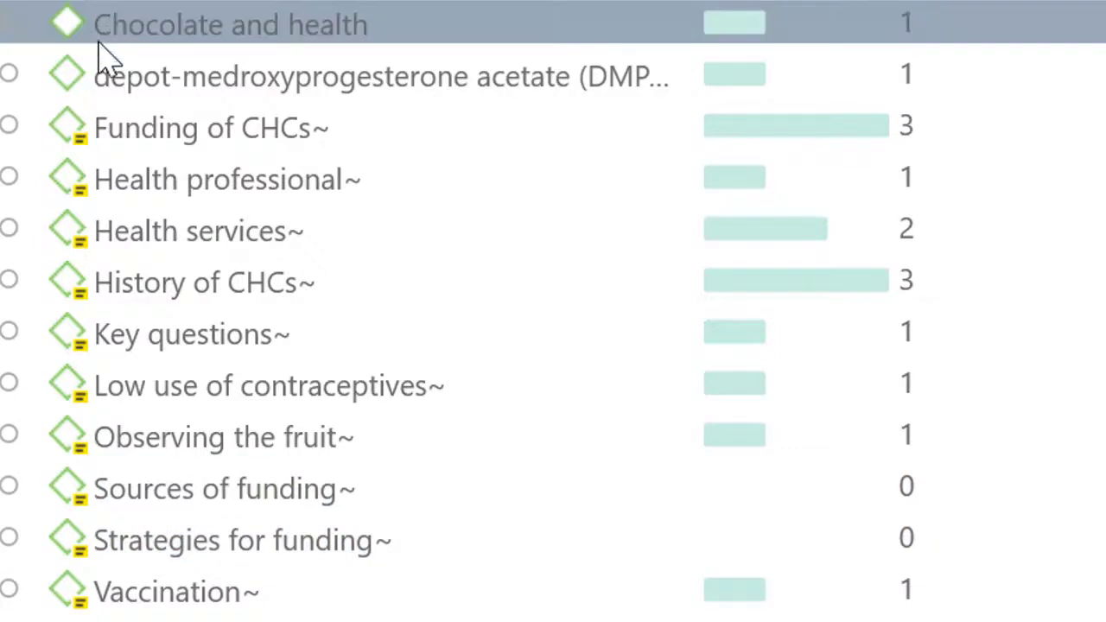
pyautogui.click(109, 76)
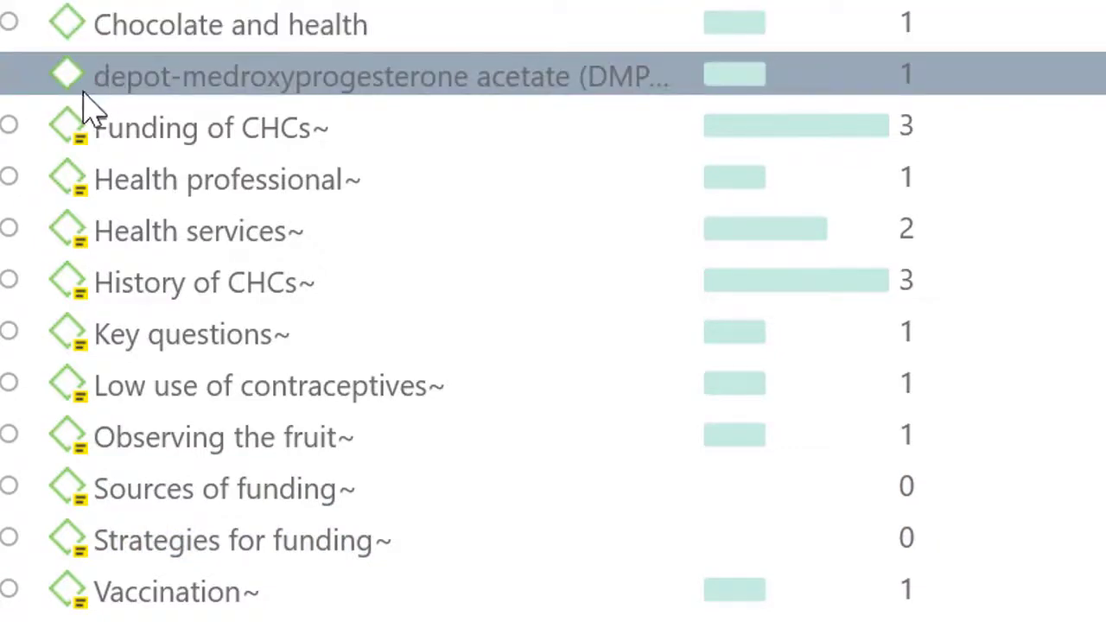
pyautogui.click(119, 91)
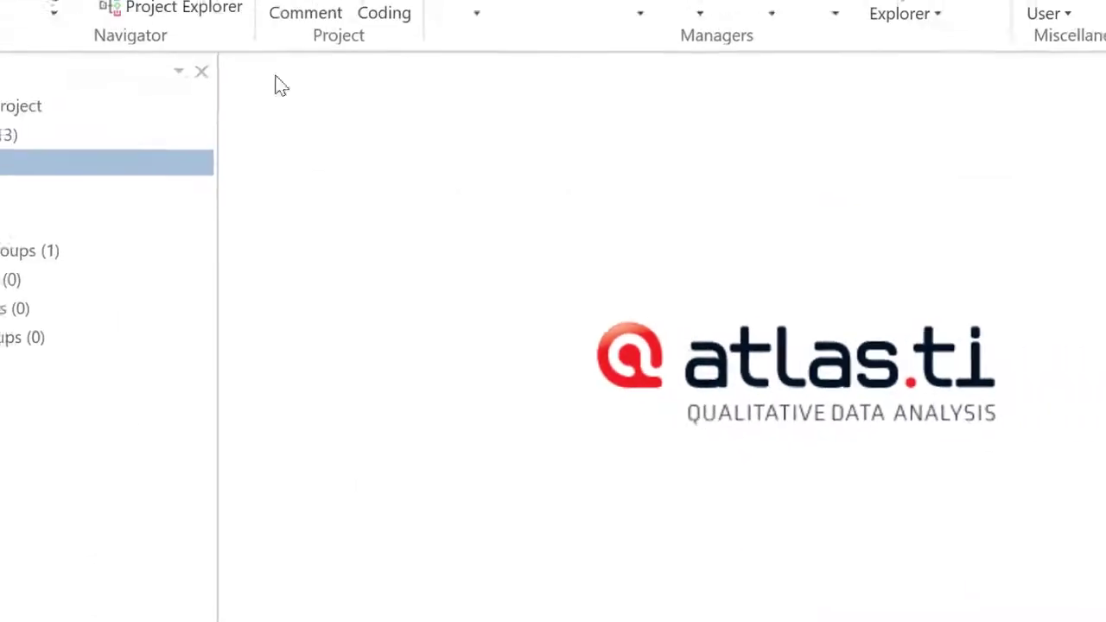
# Open D8 WHO-Article-GUA and select the opening sentences of its Methods section.
pyautogui.click(39, 201)
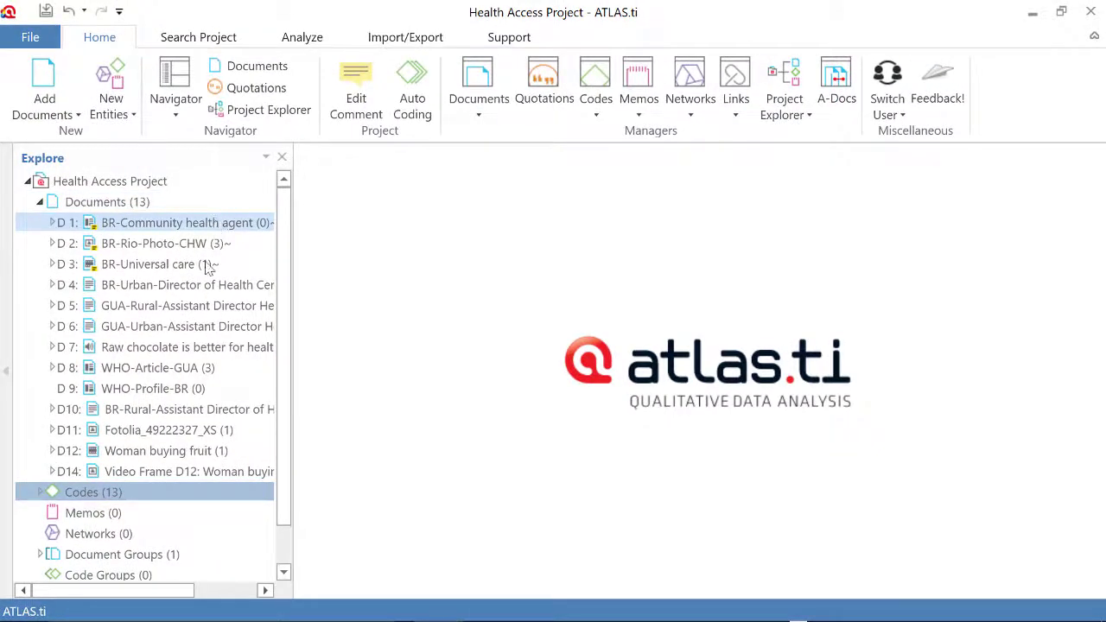
pyautogui.doubleClick(173, 371)
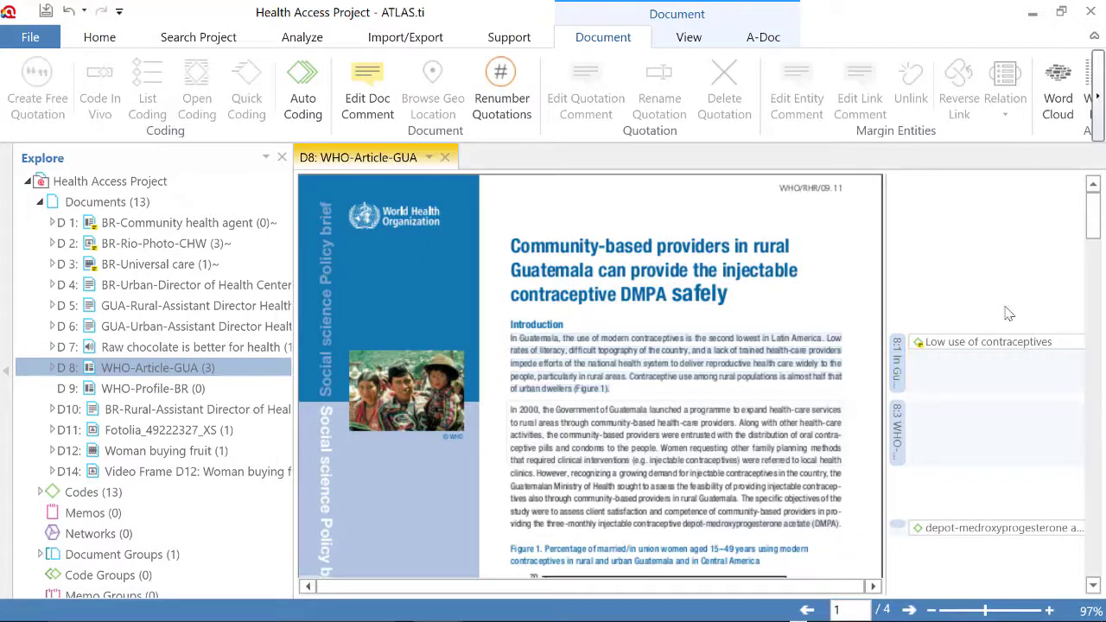
pyautogui.scroll(-2, 1087, 252)
pyautogui.scroll(-5, 1087, 252)
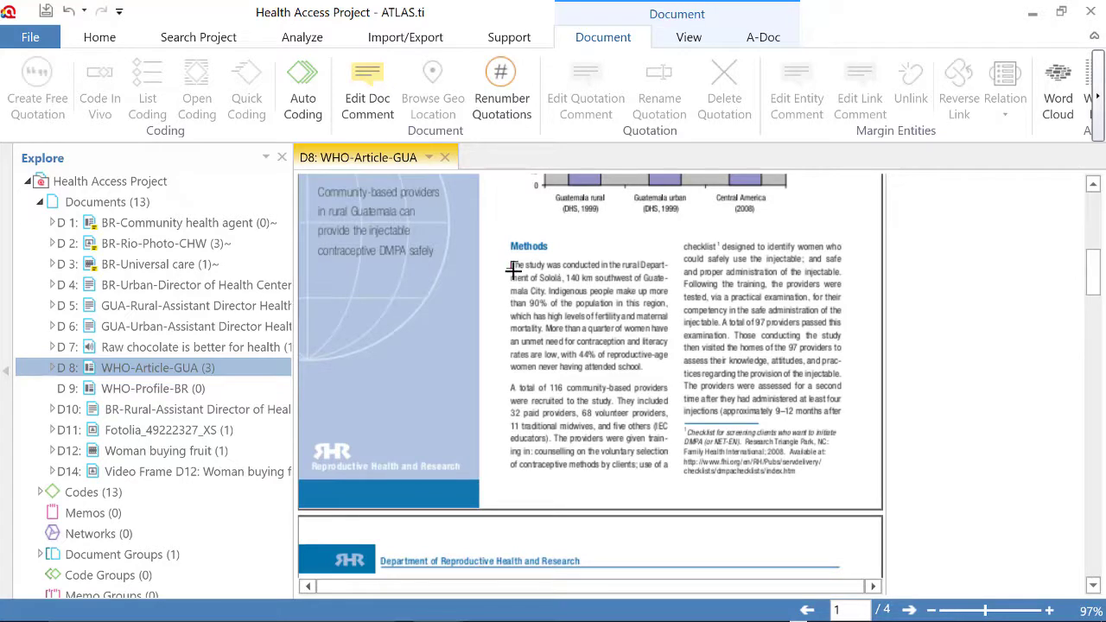
pyautogui.moveTo(512, 265); pyautogui.dragTo(544, 331)
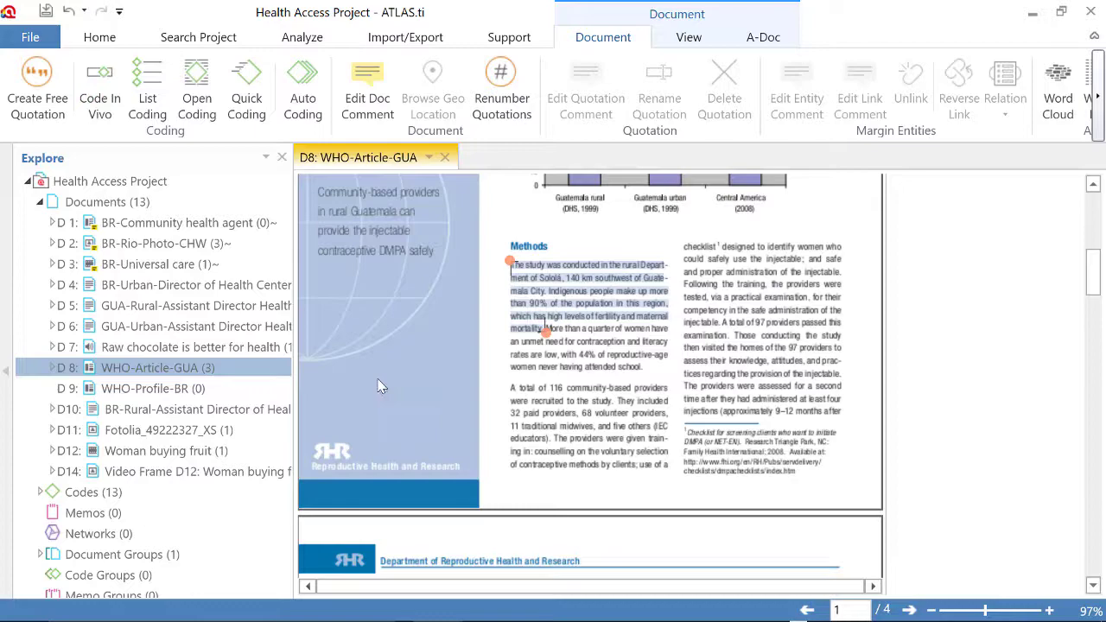
pyautogui.click(39, 202)
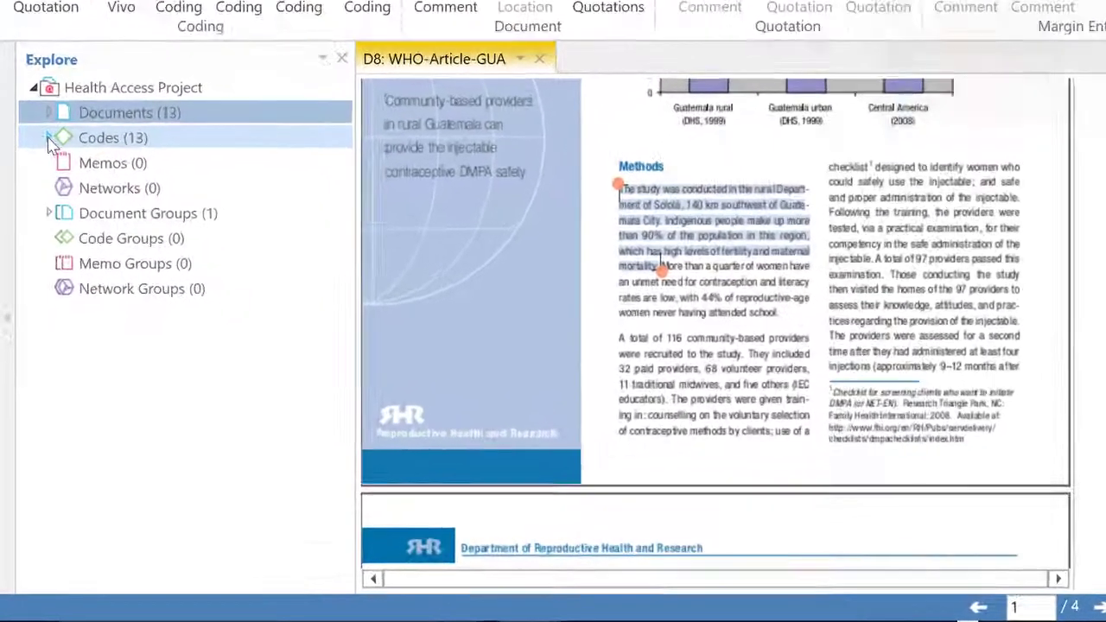
# Drag the Strategies for funding code from the Codes list onto the marked Methods passage.
pyautogui.click(49, 138)
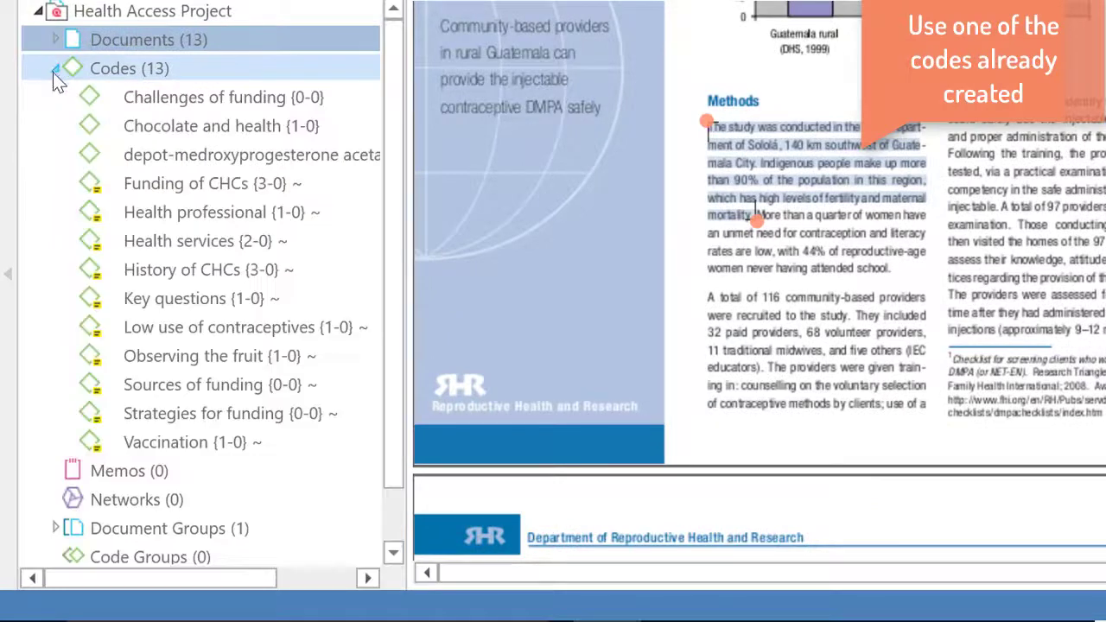
pyautogui.click(187, 417)
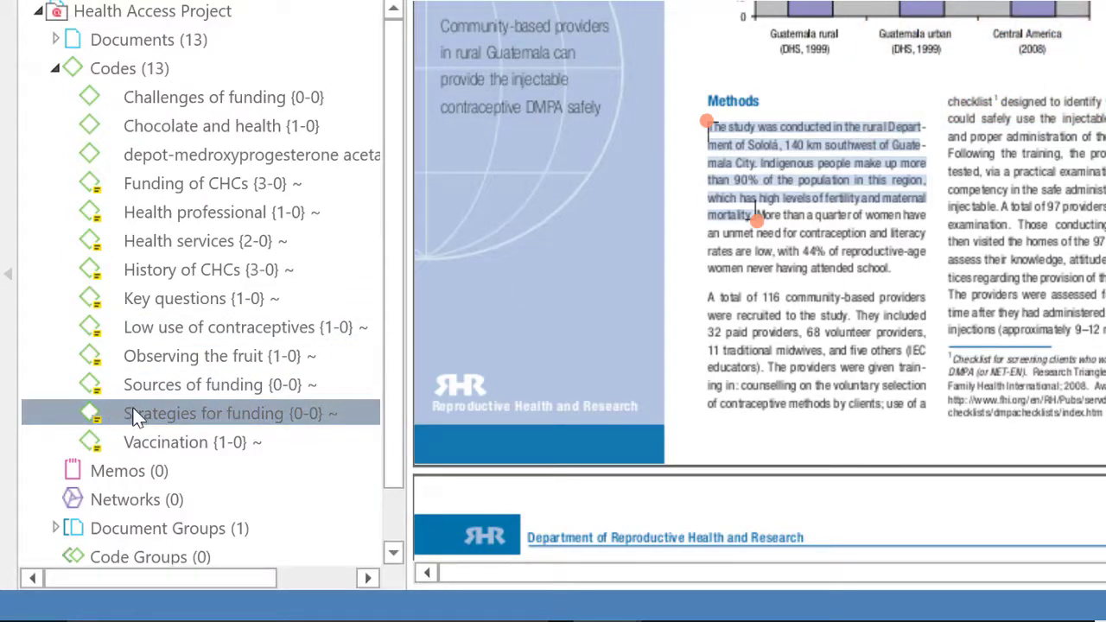
pyautogui.moveTo(136, 419); pyautogui.dragTo(730, 181)
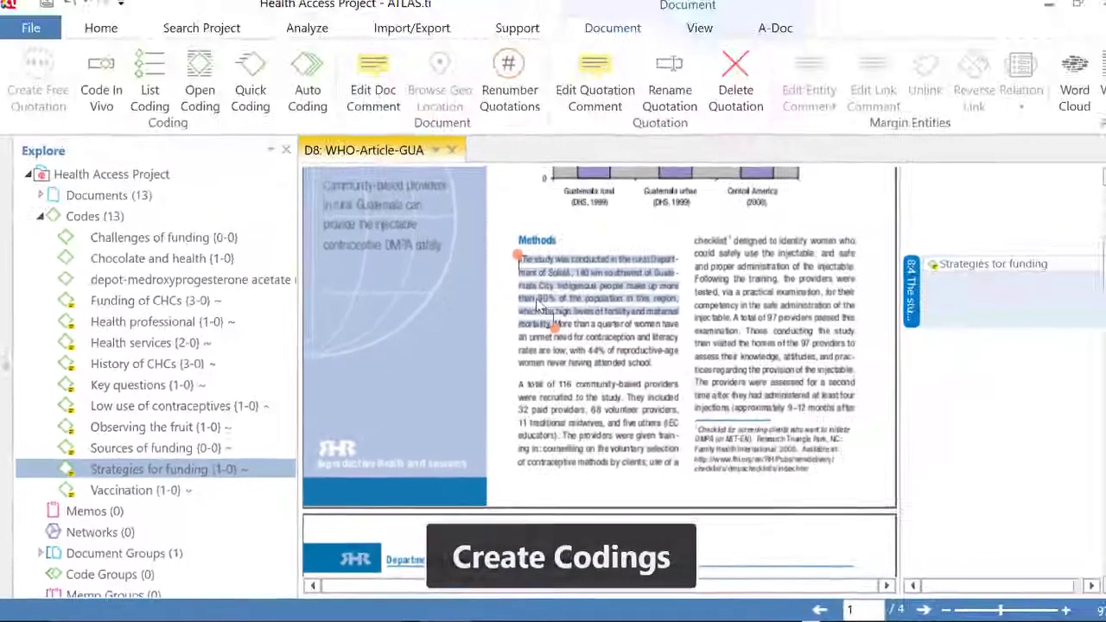